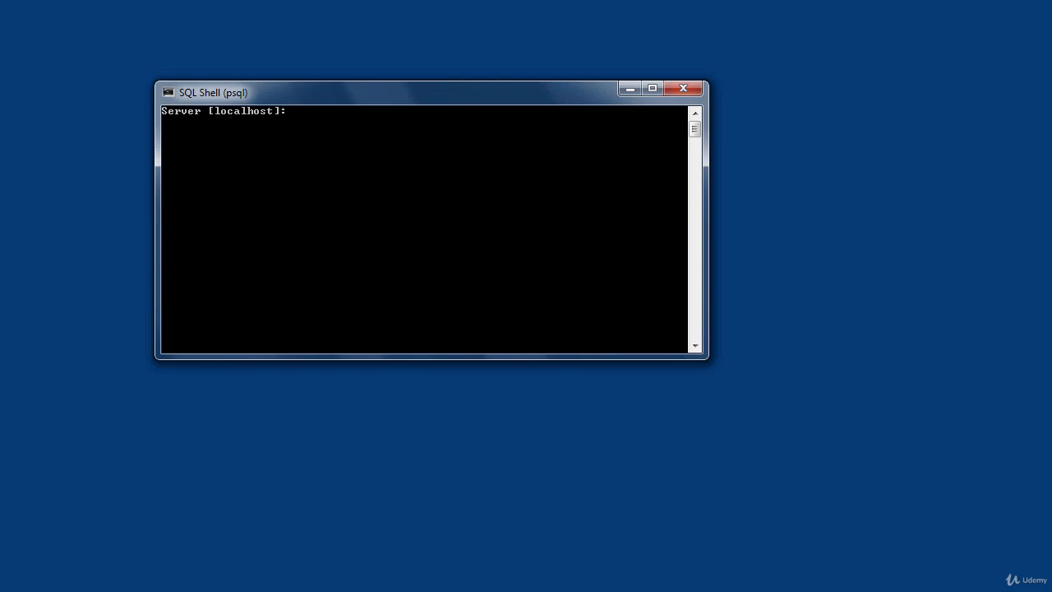
- Log in to the psql shell with the default server localhost, database postgres, port 5432 and username postgres, entering the account password
key(Return)
key(Return)
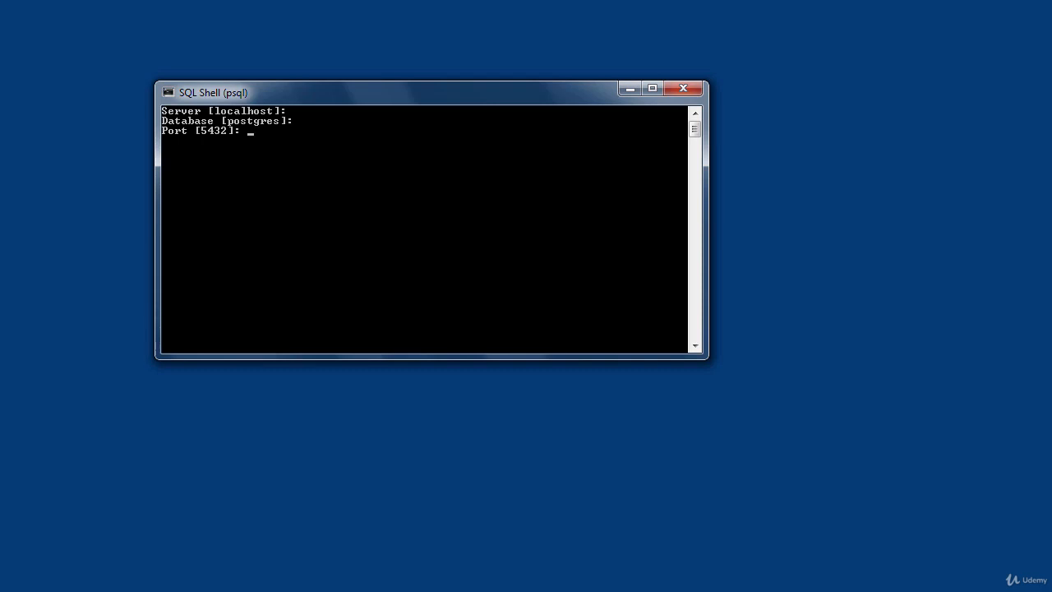
key(Return)
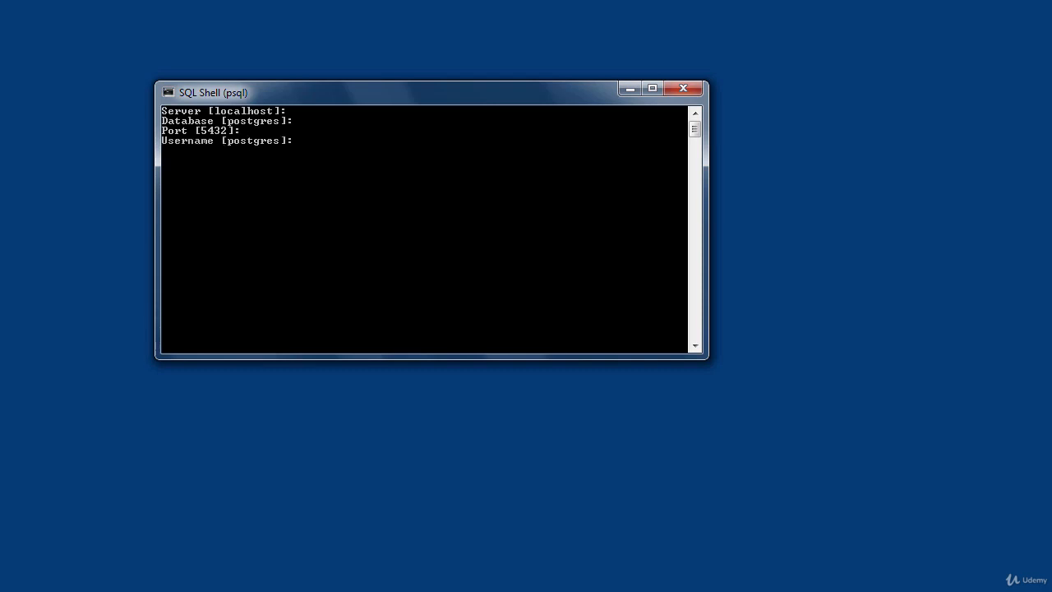
key(Return)
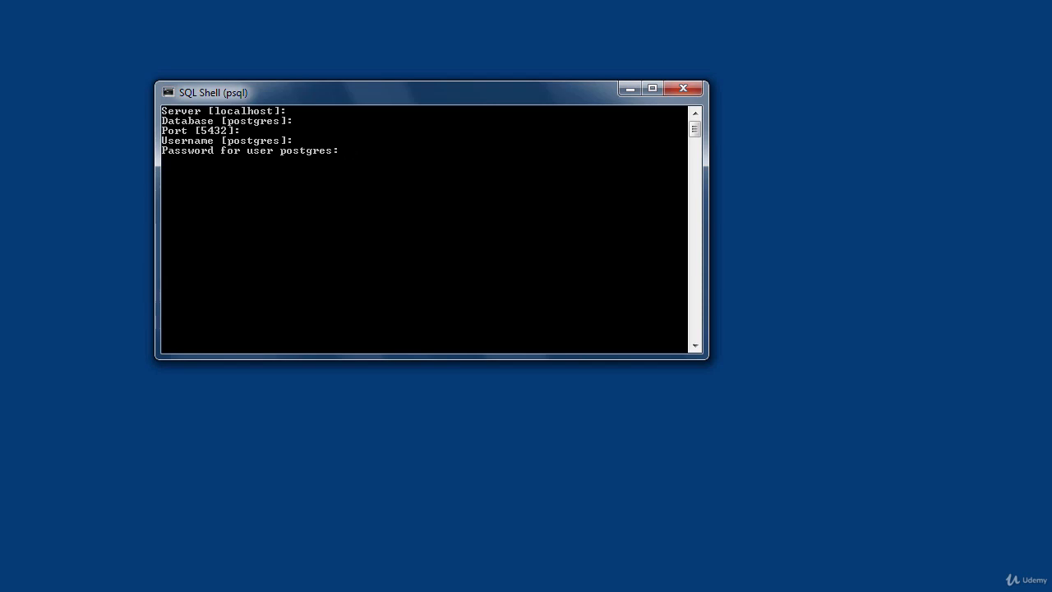
key(Return)
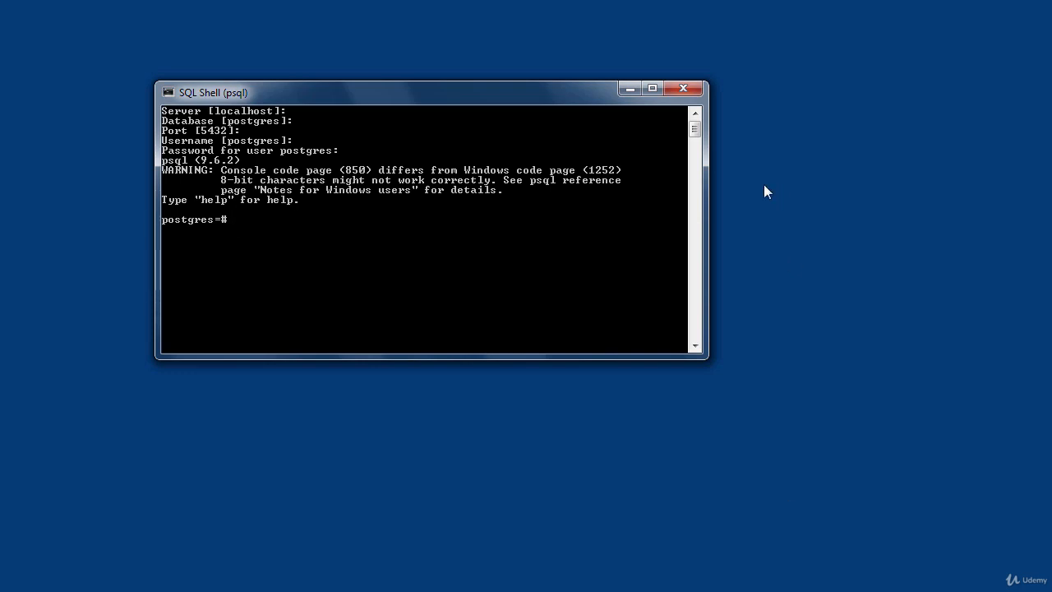
- Close the SQL Shell and launch pgAdmin 4 from the PostgreSQL 9.6 program group
click(684, 88)
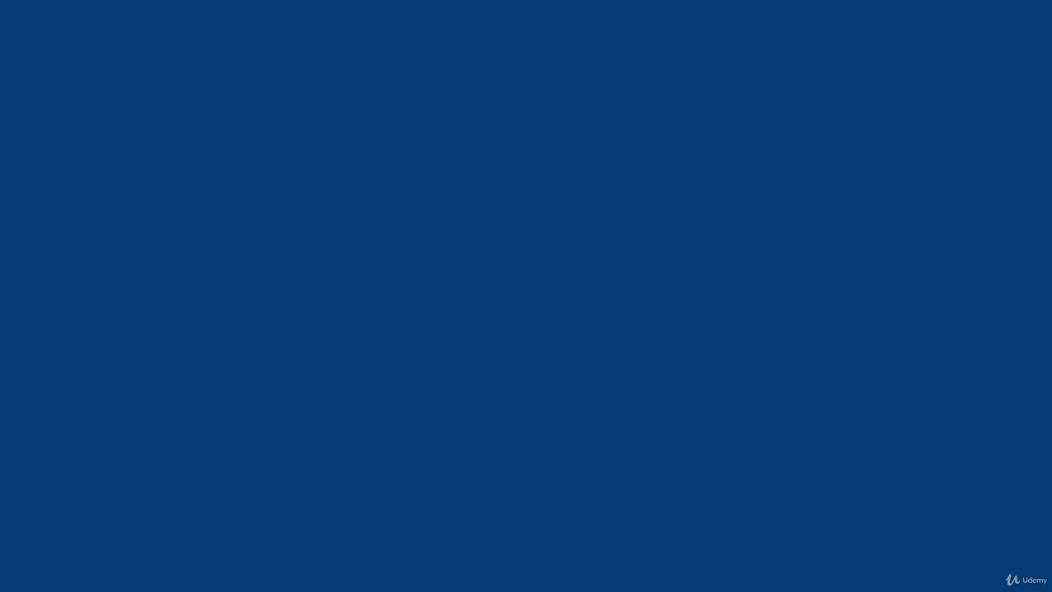
key(super)
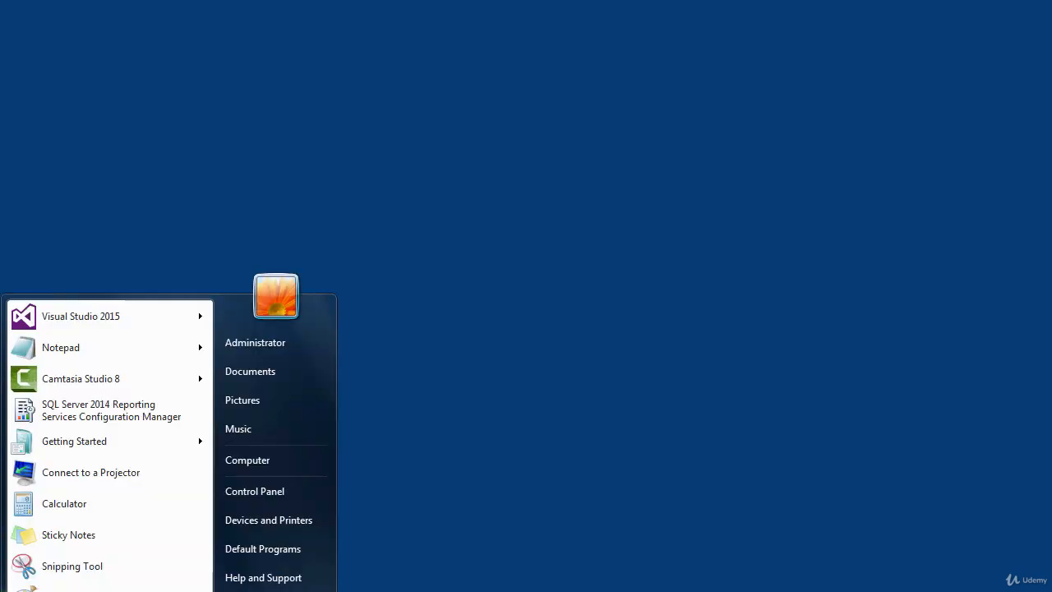
click(66, 591)
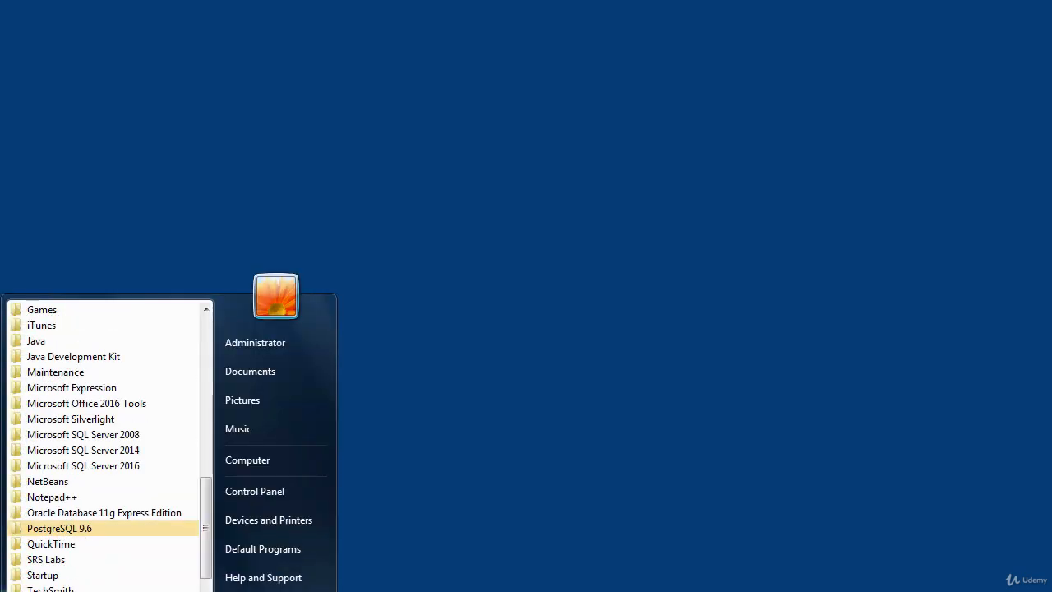
click(52, 530)
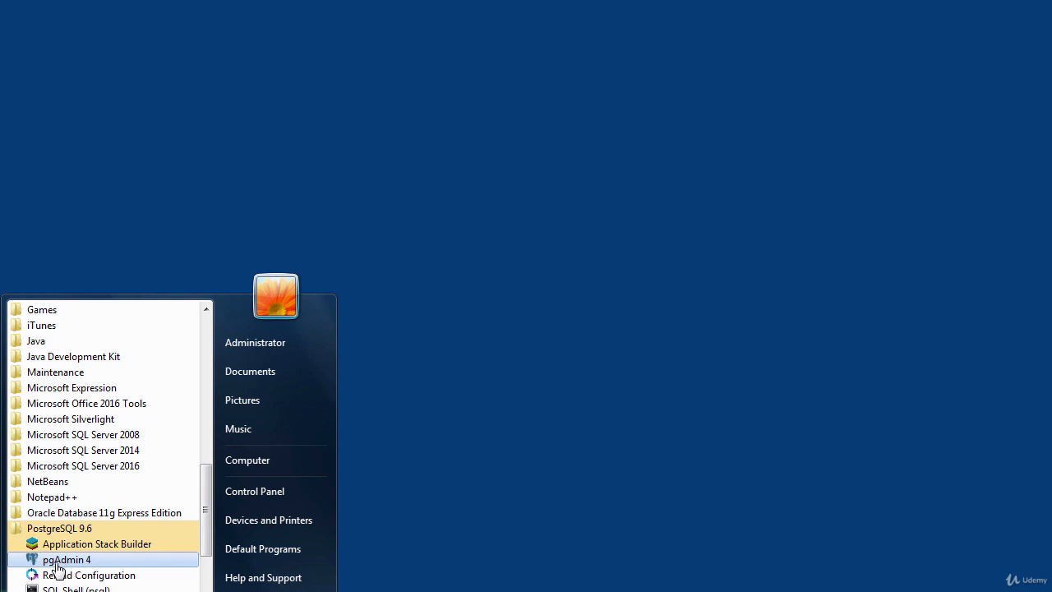
click(57, 562)
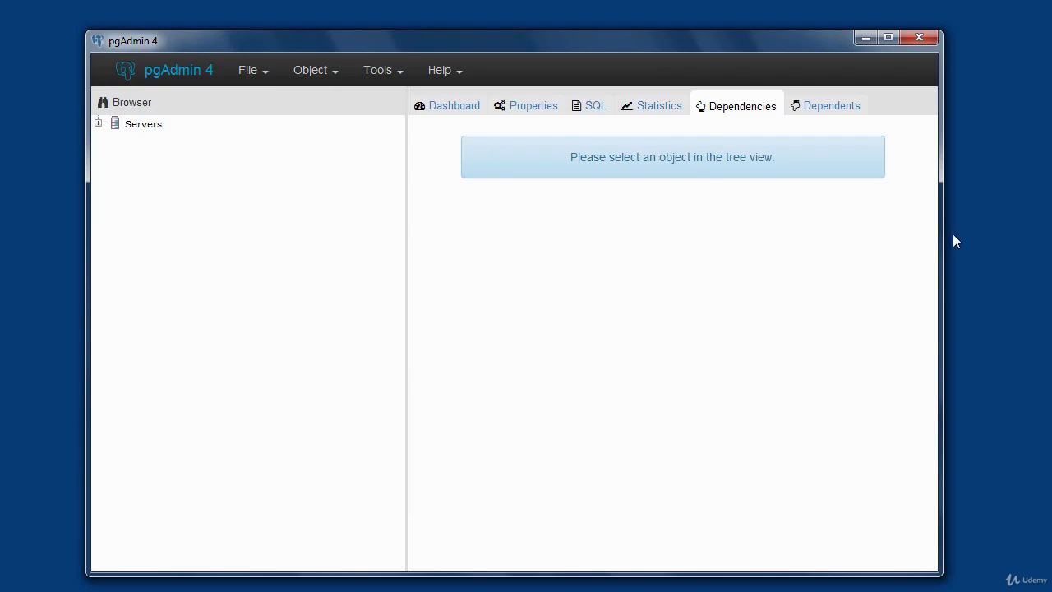
- Connect to the PostgreSQL 9.6 server by entering the password for the postgres user
click(100, 128)
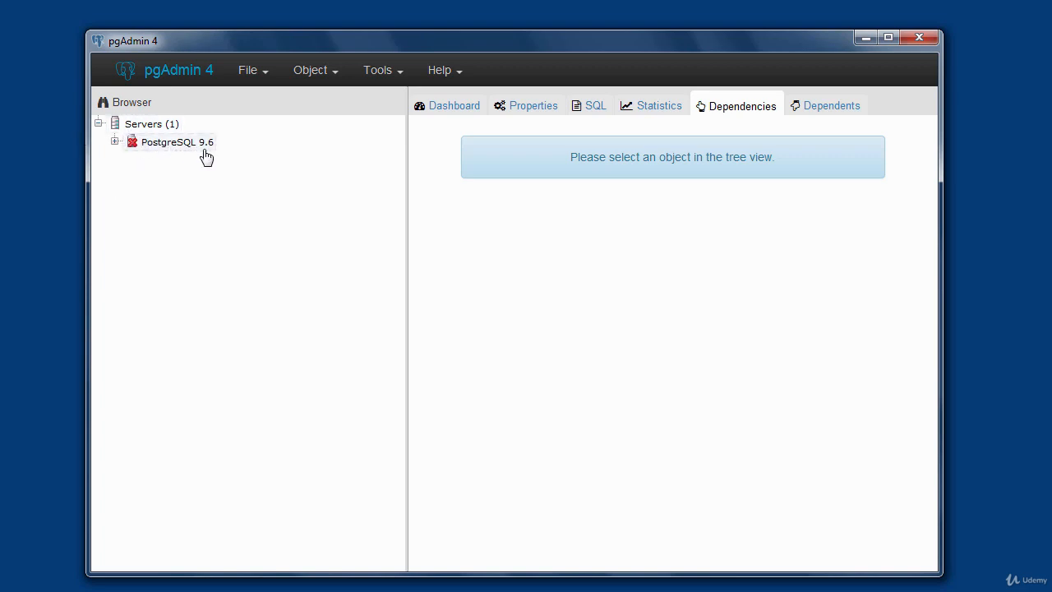
click(170, 151)
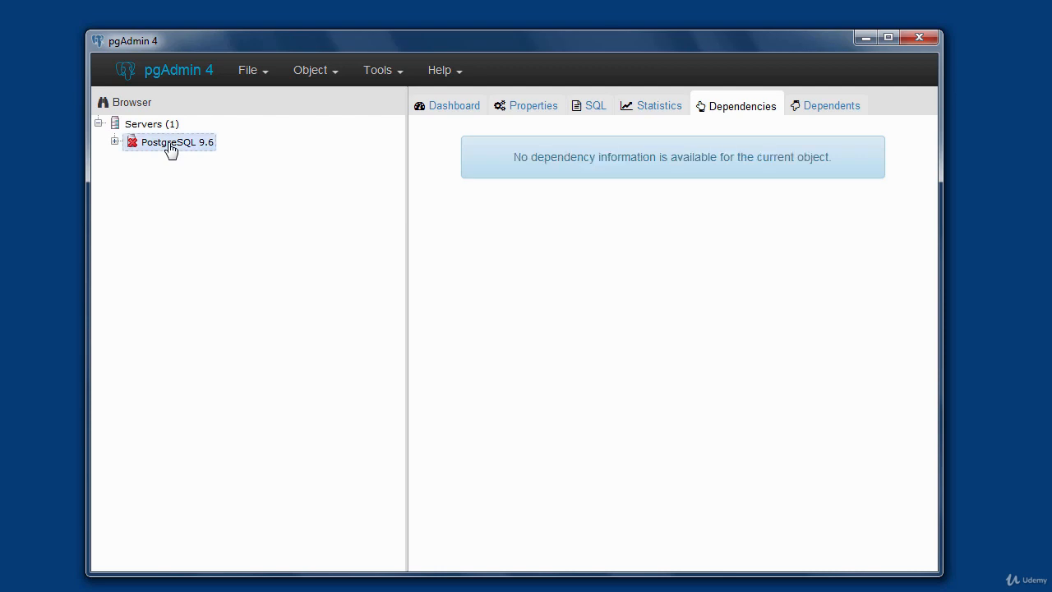
click(116, 143)
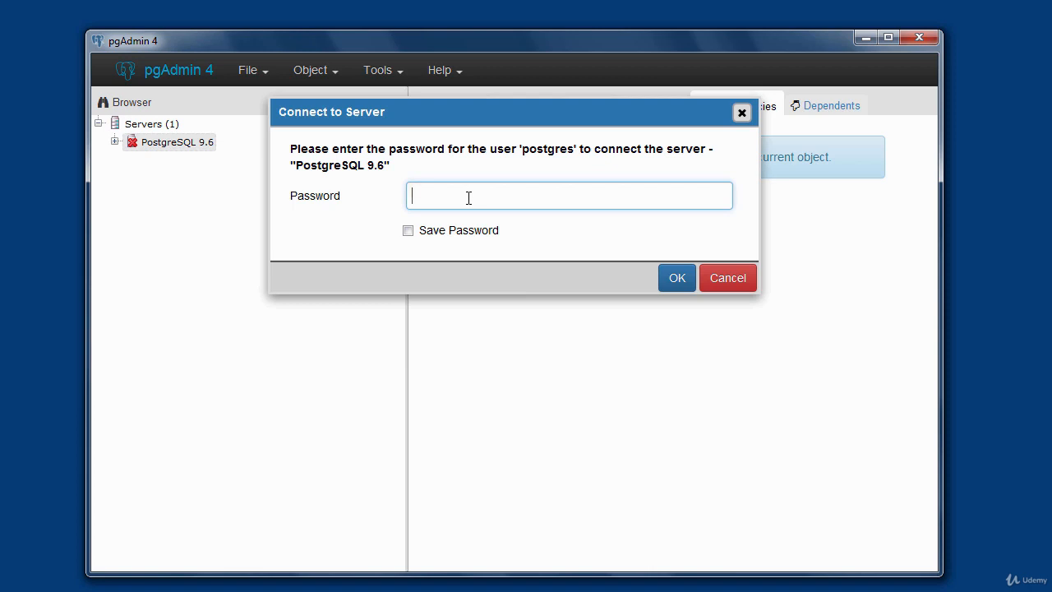
text(12345678)
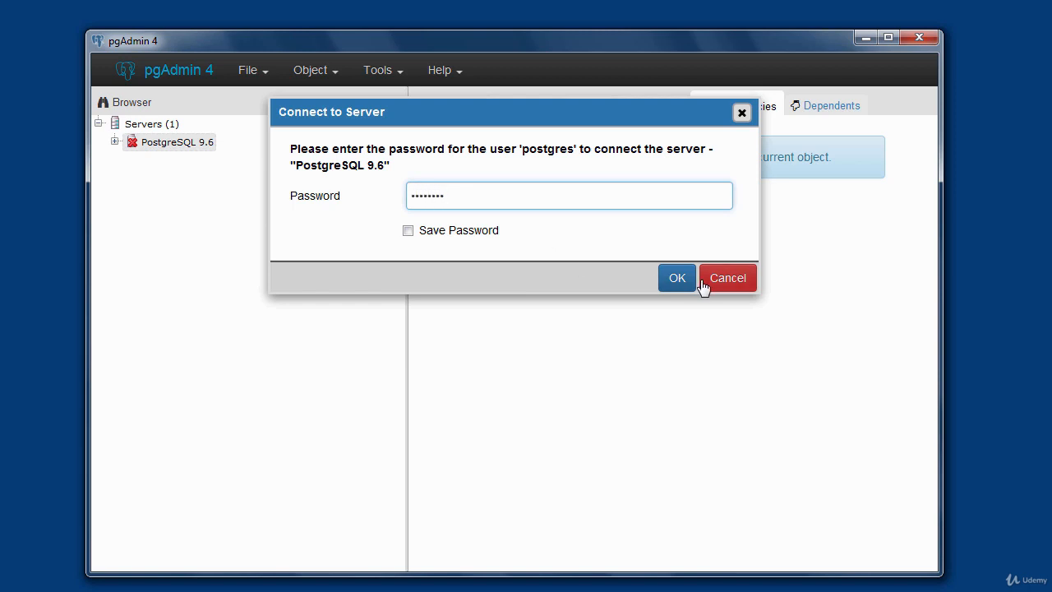
click(677, 279)
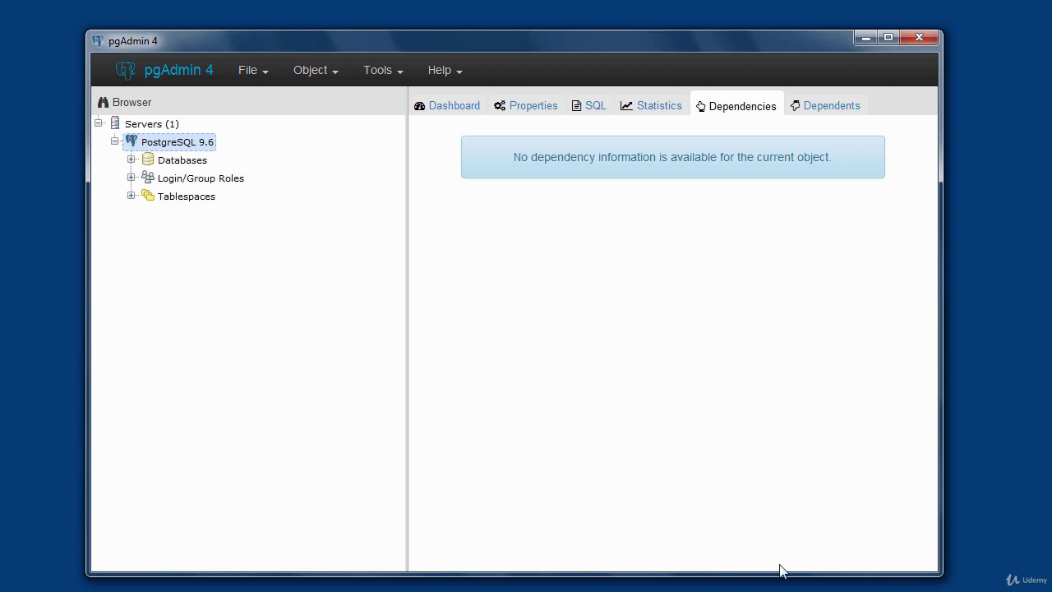
click(131, 160)
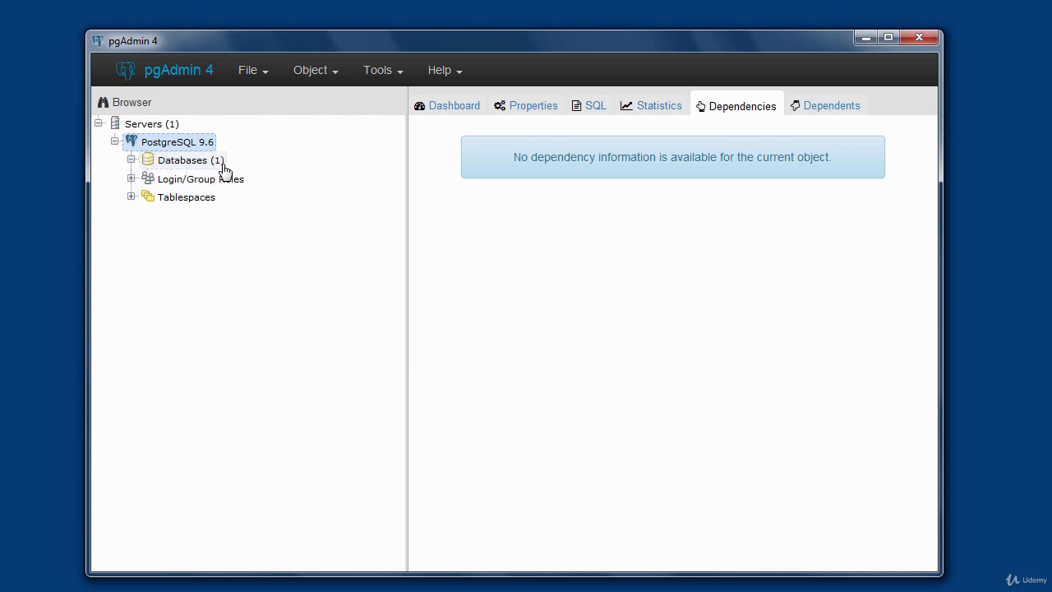
click(131, 160)
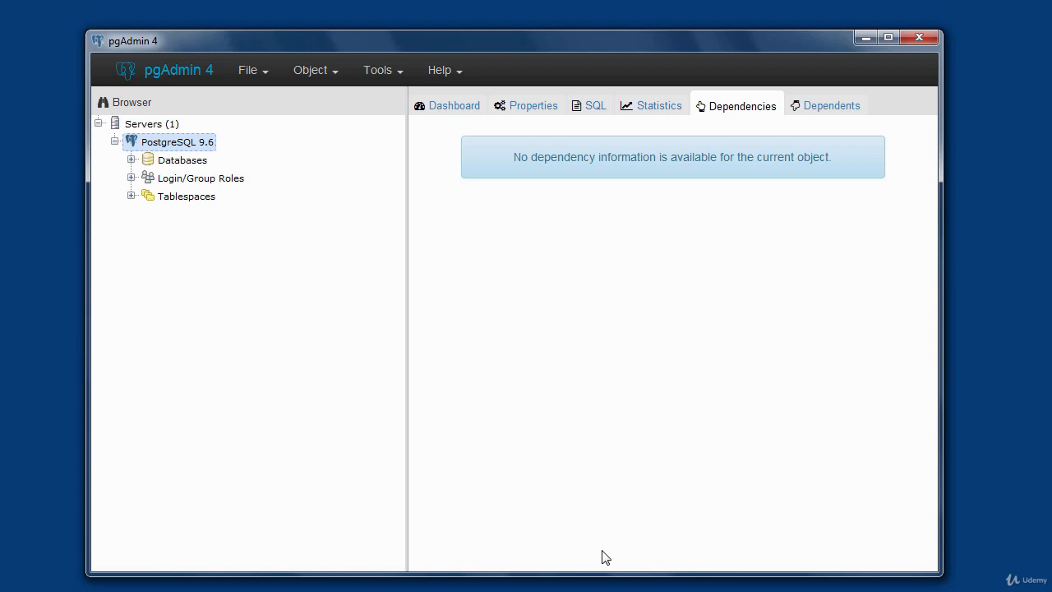
click(400, 78)
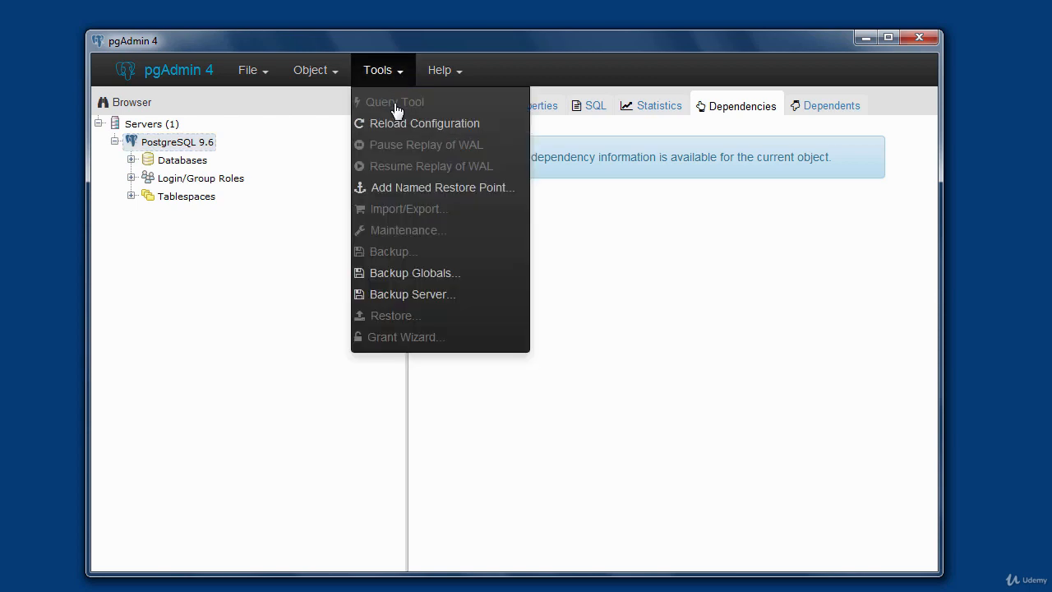
- Open the Query Tool for the postgres database on the PostgreSQL 9.6 server
click(131, 160)
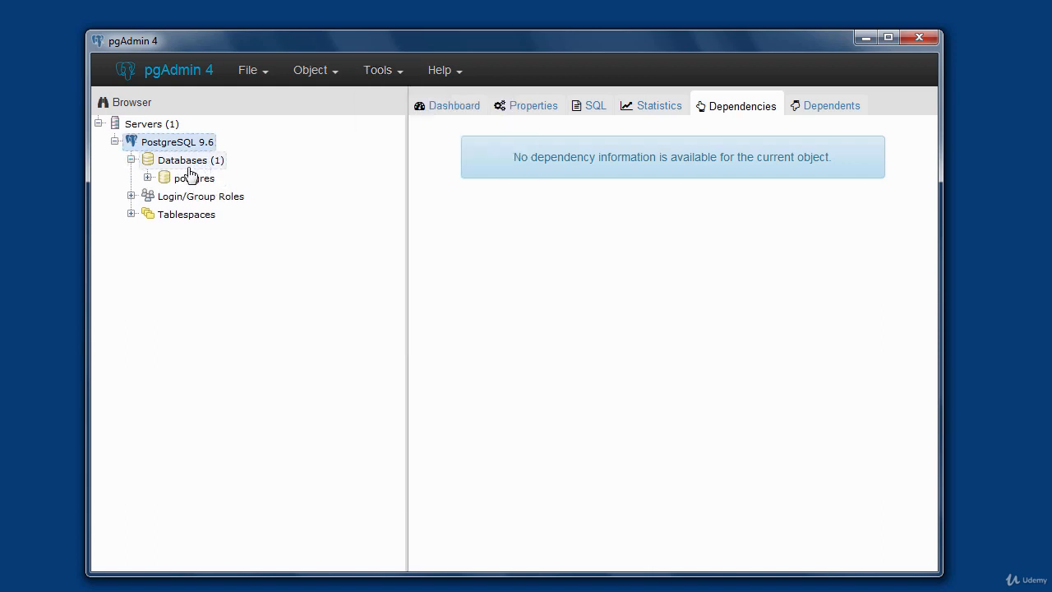
click(187, 179)
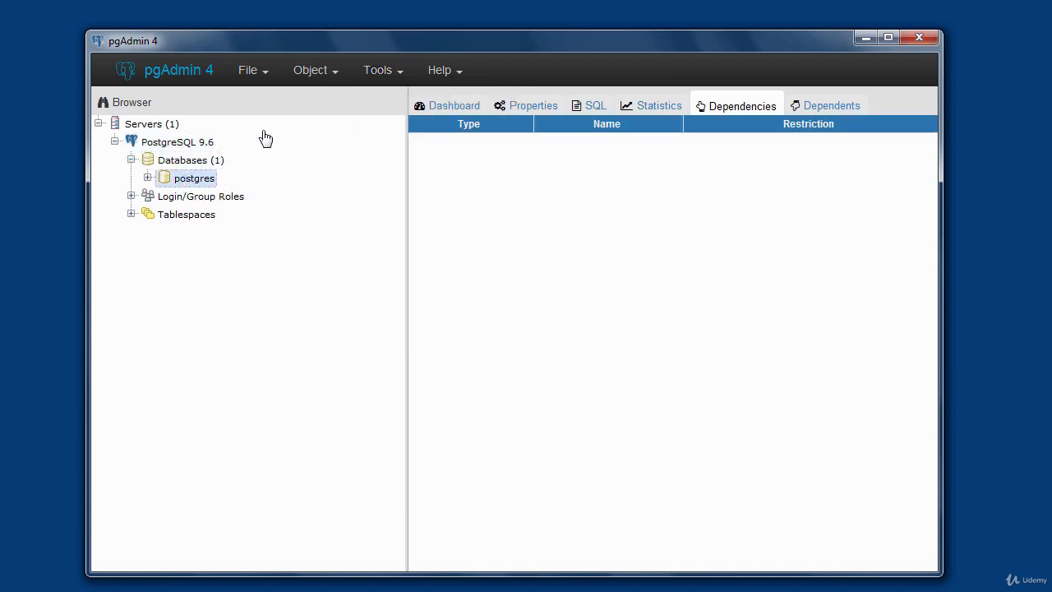
click(401, 78)
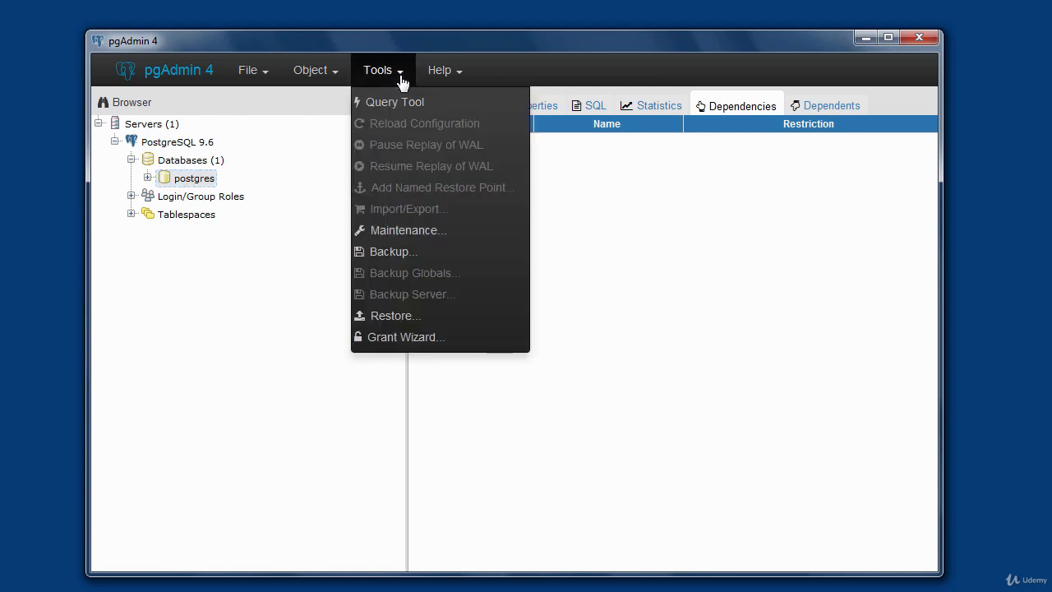
click(396, 103)
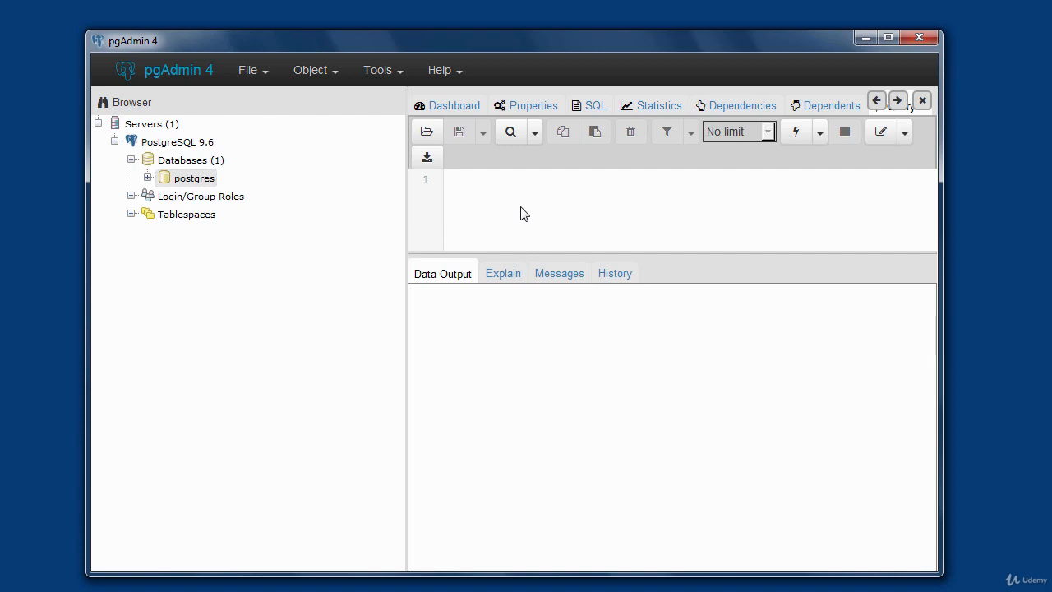
- Write the query SELECT version(); in the query editor
text(s)
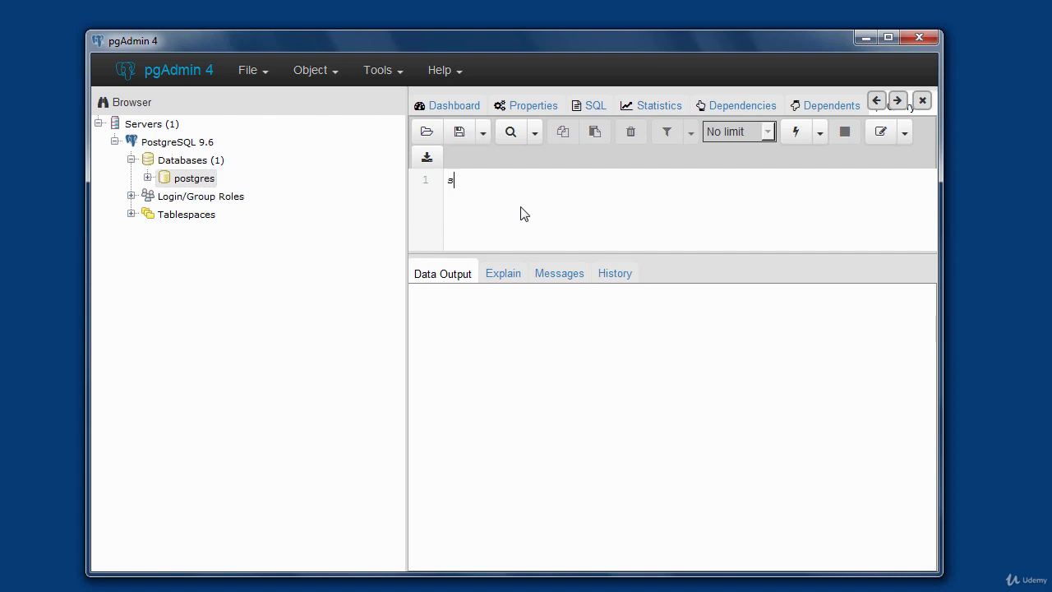
text(elec)
key(BackSpace)
key(BackSpace)
key(BackSpace)
key(BackSpace)
key(BackSpace)
text(SELECT version)
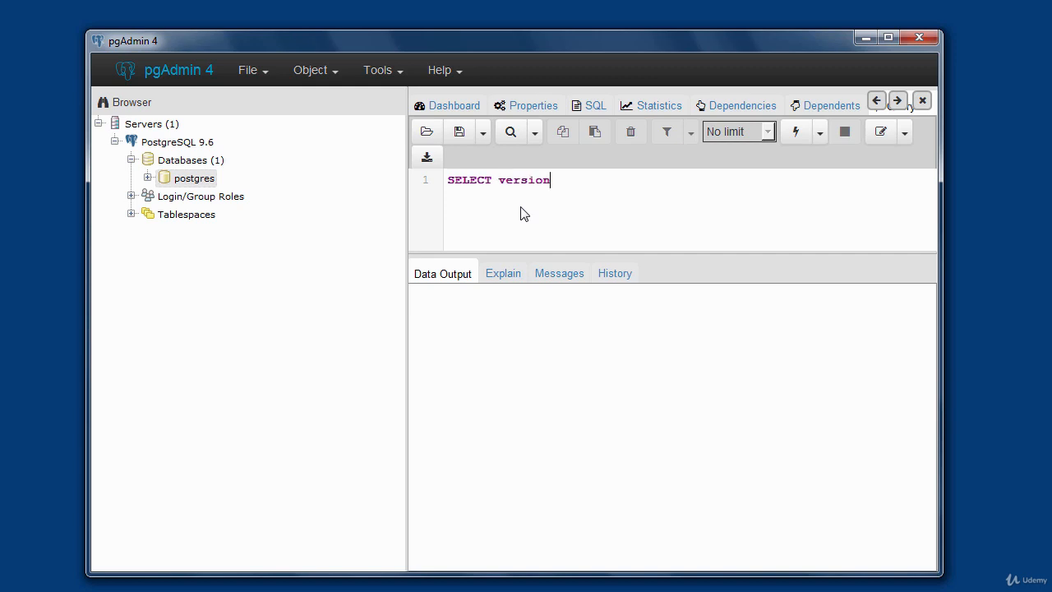
text(();)
- Execute the version query and widen the version column in the output so more of its text can be read
click(795, 136)
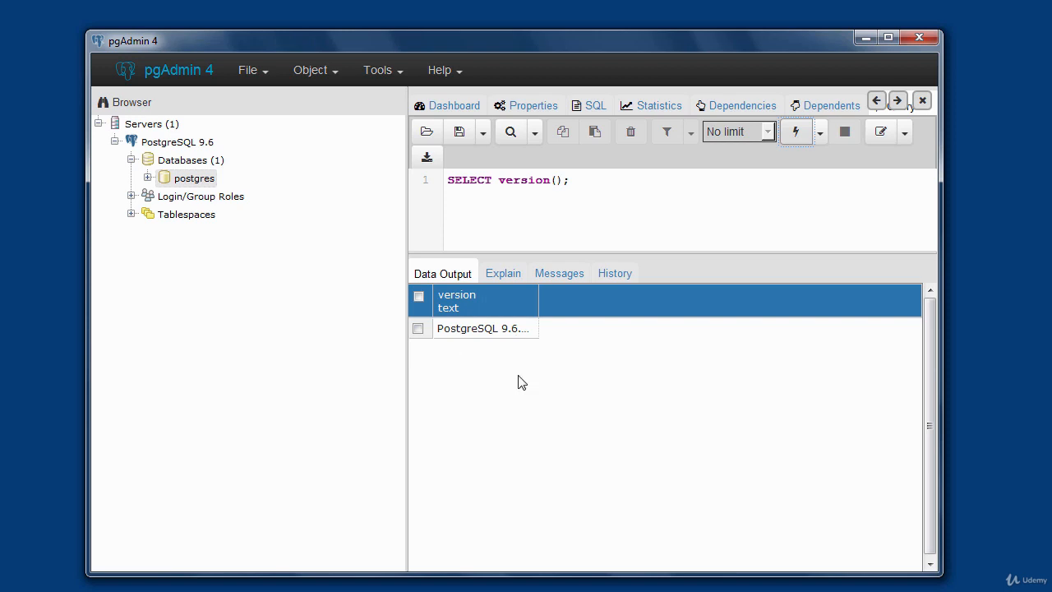
click(526, 335)
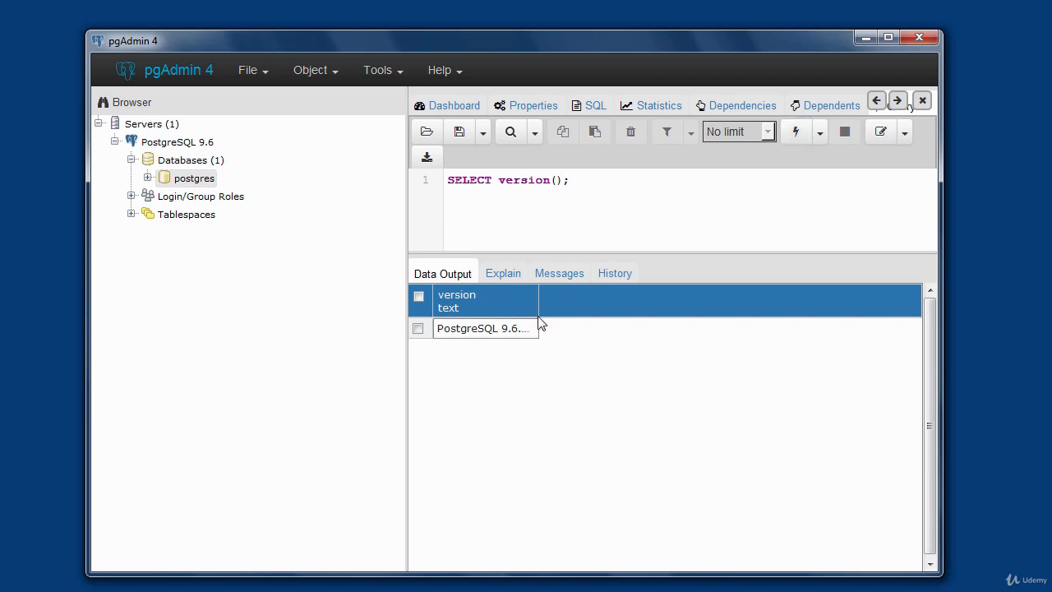
drag(538, 316, 729, 318)
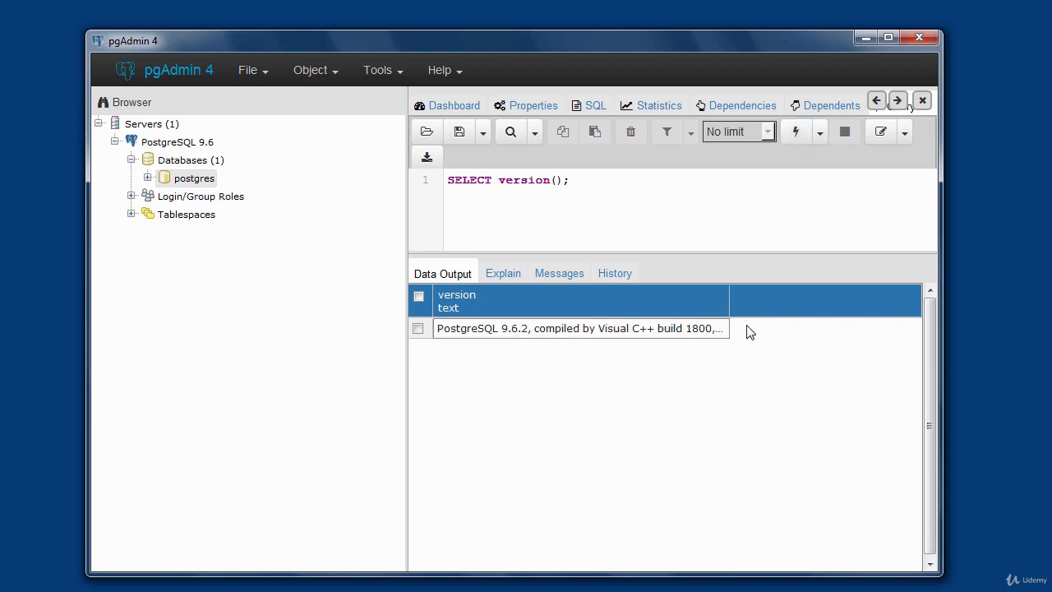